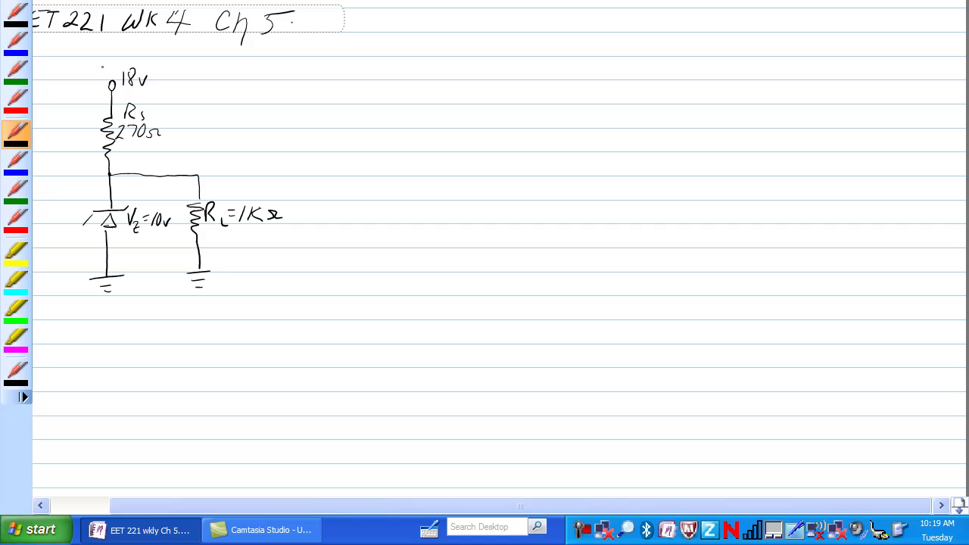
Step: Write Vs above the 18V terminal, draw current arrows beside Rs, and underline 1KΩ
mouse_move(98, 55)
mouse_down()
mouse_move(113, 53)
mouse_move(108, 70)
mouse_up()
mouse_move(88, 114)
mouse_down()
mouse_move(87, 158)
mouse_move(95, 147)
mouse_up()
drag(238, 227, 277, 224)
mouse_move(84, 111)
mouse_down()
mouse_move(98, 189)
mouse_move(130, 168)
mouse_up()
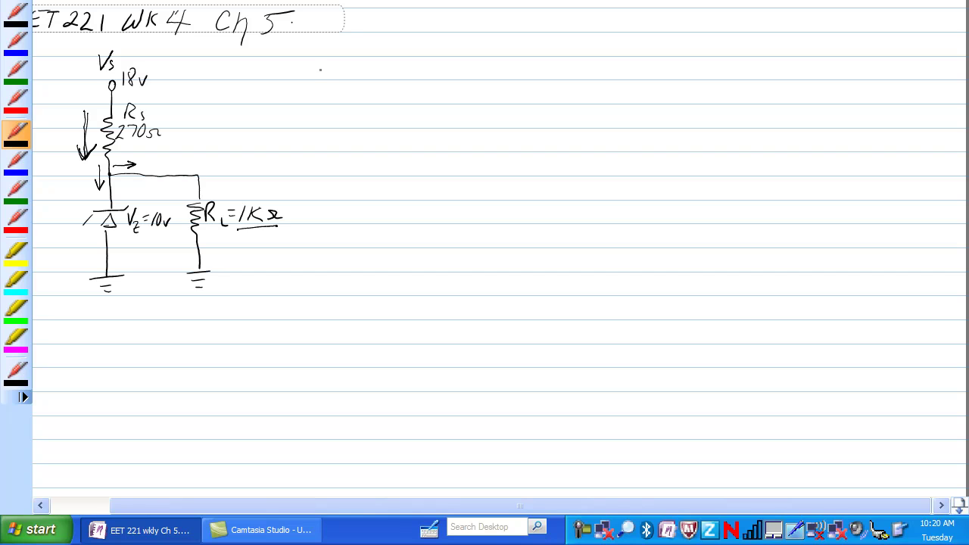
Step: Handwrite IRL = Vz/RL at the top right of the page
mouse_move(323, 69)
mouse_down()
mouse_move(317, 85)
mouse_move(331, 68)
mouse_move(342, 88)
mouse_up()
mouse_move(308, 63)
mouse_down()
mouse_move(303, 86)
mouse_move(292, 88)
mouse_up()
drag(358, 71, 366, 71)
drag(359, 77, 367, 77)
mouse_move(387, 68)
mouse_down()
mouse_move(404, 59)
mouse_move(403, 83)
mouse_move(413, 85)
mouse_up()
mouse_move(383, 92)
mouse_down()
mouse_move(413, 91)
mouse_move(393, 115)
mouse_up()
mouse_move(394, 99)
mouse_down()
mouse_move(410, 117)
mouse_move(433, 87)
mouse_up()
Step: Continue the equation with = 10V/1kΩ = 10mA
drag(427, 91, 459, 83)
mouse_move(469, 70)
mouse_down()
mouse_move(484, 73)
mouse_move(480, 88)
mouse_move(458, 107)
mouse_up()
mouse_move(467, 99)
mouse_down()
mouse_move(474, 111)
mouse_move(488, 108)
mouse_move(501, 85)
mouse_up()
drag(494, 91, 513, 95)
mouse_move(525, 80)
mouse_down()
mouse_move(521, 94)
mouse_move(547, 92)
mouse_up()
drag(551, 96, 562, 84)
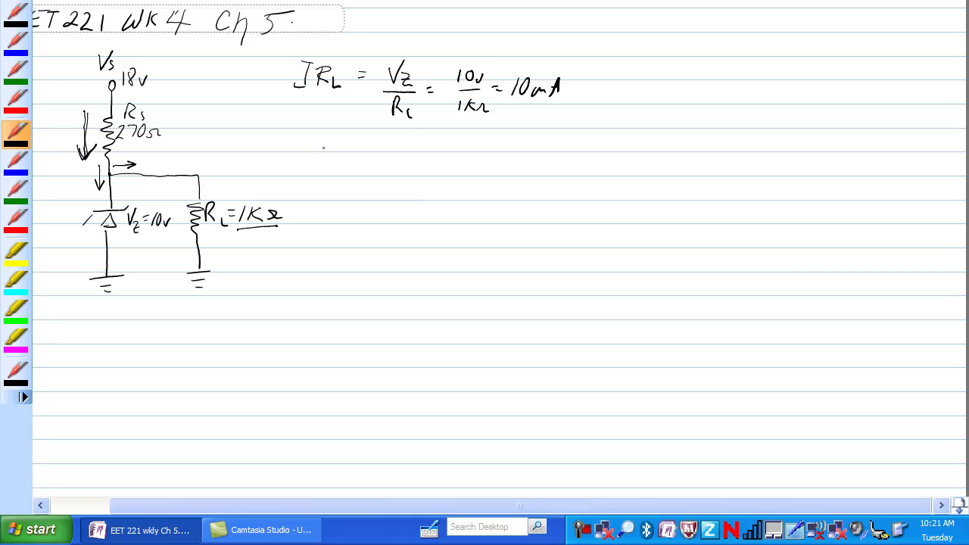
Step: Write IRS = (Vs − Vz)/270Ω below the load-current equation
mouse_move(324, 142)
mouse_down()
mouse_move(313, 159)
mouse_move(338, 139)
mouse_move(343, 161)
mouse_move(378, 150)
mouse_up()
drag(370, 155, 381, 156)
mouse_move(418, 137)
mouse_down()
mouse_move(433, 135)
mouse_move(428, 154)
mouse_move(467, 139)
mouse_move(480, 155)
mouse_up()
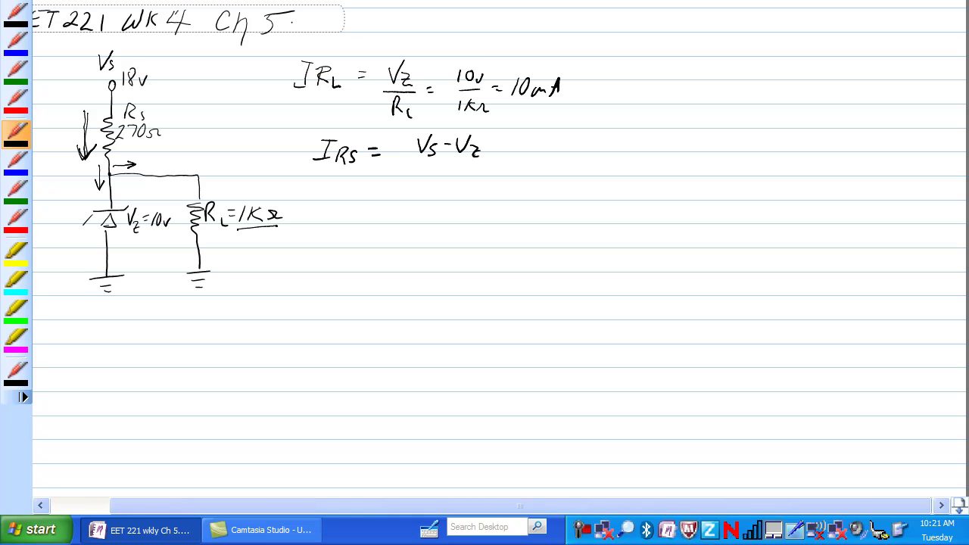
drag(414, 162, 494, 163)
mouse_move(426, 175)
mouse_down()
mouse_move(447, 189)
mouse_move(458, 175)
mouse_move(479, 183)
mouse_move(509, 162)
mouse_up()
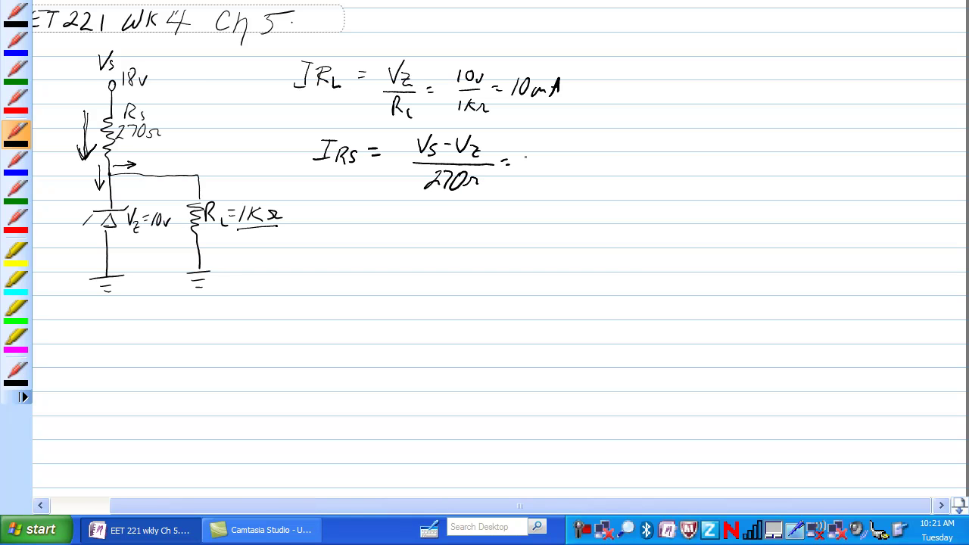
Step: Finish with = 8V/270Ω = 29.63mA and start writing 29.6 beside the Rs arrow
mouse_move(545, 136)
mouse_down()
mouse_move(545, 155)
mouse_move(558, 141)
mouse_up()
mouse_move(528, 161)
mouse_down()
mouse_move(563, 159)
mouse_move(542, 186)
mouse_move(559, 174)
mouse_move(579, 182)
mouse_up()
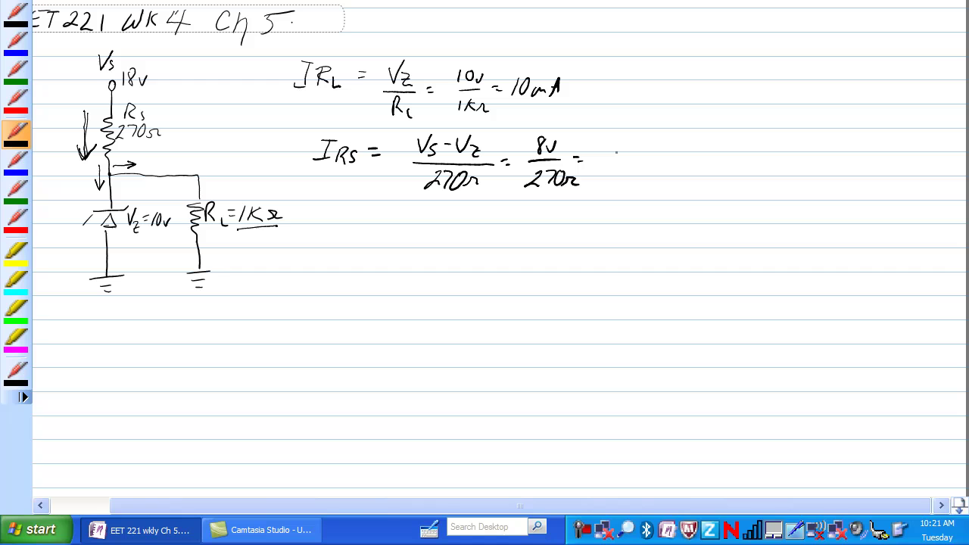
mouse_move(593, 153)
mouse_down()
mouse_move(607, 166)
mouse_move(627, 166)
mouse_up()
mouse_move(636, 150)
mouse_down()
mouse_move(640, 166)
mouse_move(692, 159)
mouse_up()
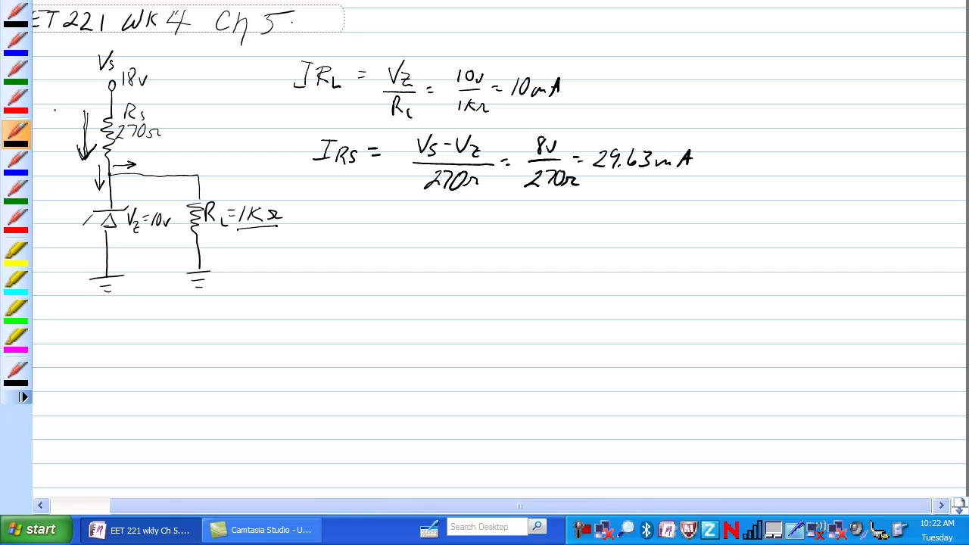
mouse_move(45, 105)
mouse_down()
mouse_move(64, 115)
mouse_move(103, 82)
mouse_up()
Step: Complete the 29.63mA label, retrace the Rs arrow, and write 10mA on the RL wire
drag(97, 93, 84, 145)
drag(83, 110, 80, 158)
drag(80, 157, 97, 140)
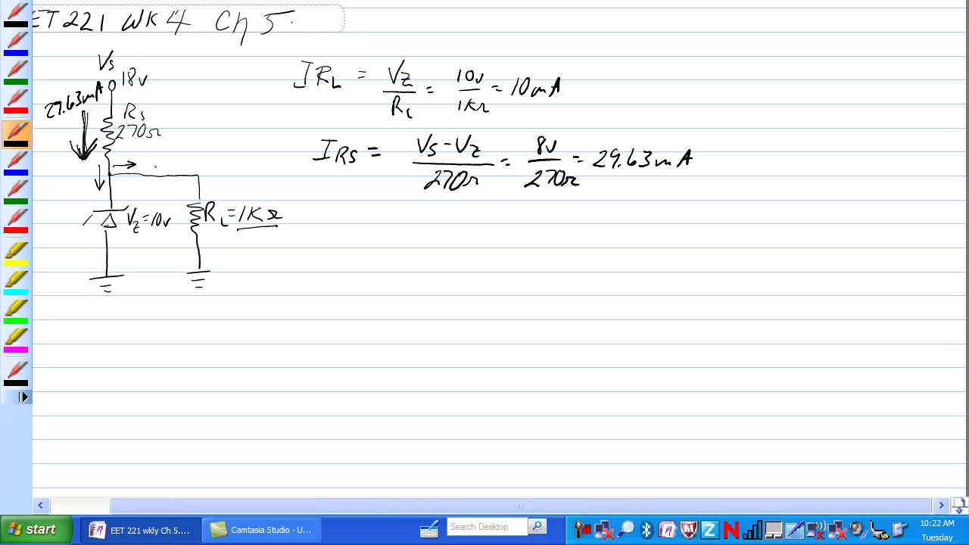
mouse_move(154, 159)
mouse_down()
mouse_move(152, 172)
mouse_move(161, 160)
mouse_move(182, 168)
mouse_move(194, 160)
mouse_move(211, 186)
mouse_move(215, 176)
mouse_up()
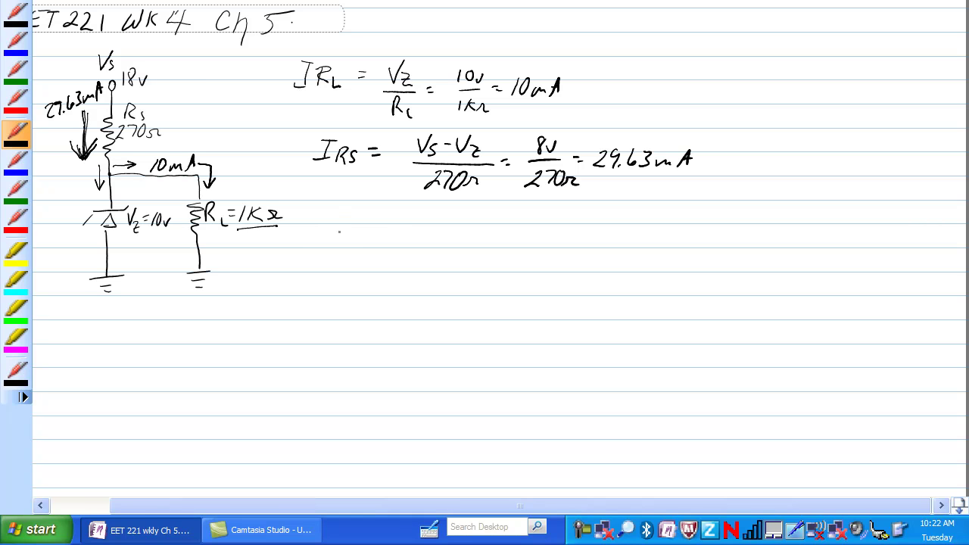
Step: Begin the Zener-current equation Iz = IRS below the others
drag(339, 228, 341, 246)
mouse_move(339, 227)
mouse_down()
mouse_move(352, 225)
mouse_move(357, 252)
mouse_move(382, 232)
mouse_up()
drag(373, 237, 410, 246)
mouse_move(409, 229)
mouse_down()
mouse_move(428, 226)
mouse_move(418, 245)
mouse_move(430, 252)
mouse_move(461, 236)
mouse_up()
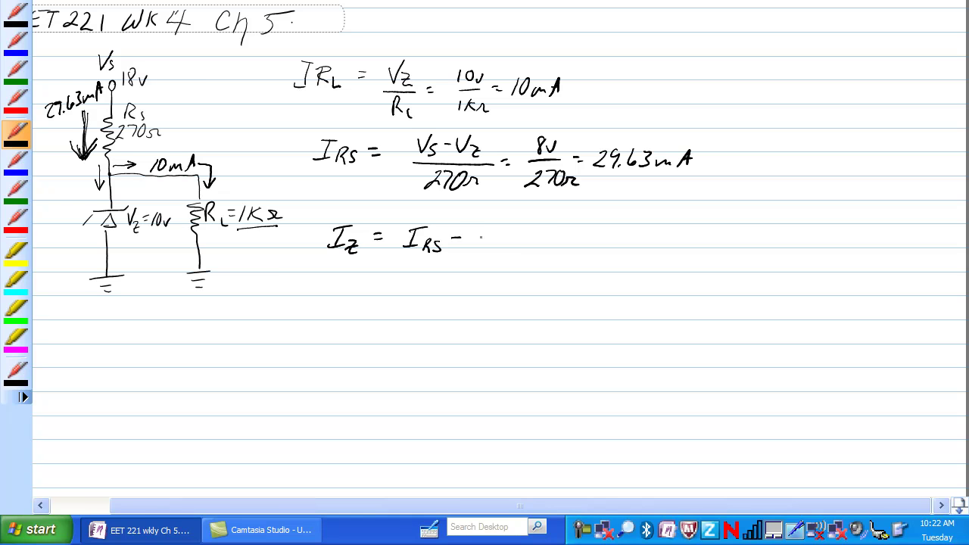
Step: Extend the Zener equation to Iz = IRS − IRL =
drag(478, 228, 473, 244)
mouse_move(471, 229)
mouse_down()
mouse_move(486, 227)
mouse_move(484, 250)
mouse_move(539, 235)
mouse_up()
mouse_move(529, 241)
mouse_down()
mouse_move(635, 247)
mouse_move(649, 239)
mouse_move(656, 248)
mouse_up()
Step: Write 29.63mA − 10mA = 19.63mA and draw a downward 19.63mA arrow beside the Zener
click(577, 243)
mouse_move(672, 233)
mouse_down()
mouse_move(694, 247)
mouse_move(710, 234)
mouse_move(729, 244)
mouse_up()
mouse_move(745, 233)
mouse_down()
mouse_move(744, 248)
mouse_move(776, 246)
mouse_up()
mouse_move(789, 235)
mouse_down()
mouse_move(787, 248)
mouse_move(814, 245)
mouse_up()
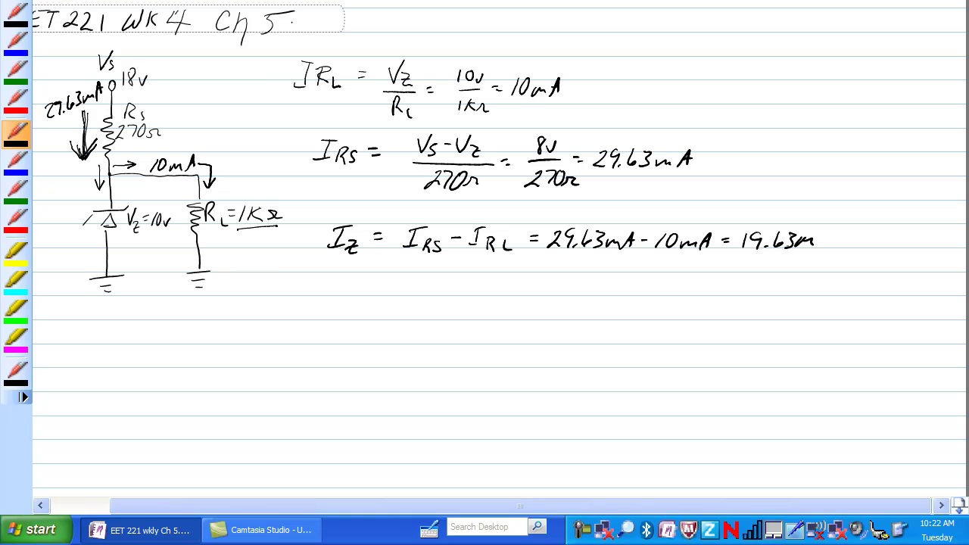
mouse_move(74, 194)
mouse_down()
mouse_move(72, 242)
mouse_move(79, 232)
mouse_move(46, 269)
mouse_move(97, 256)
mouse_up()
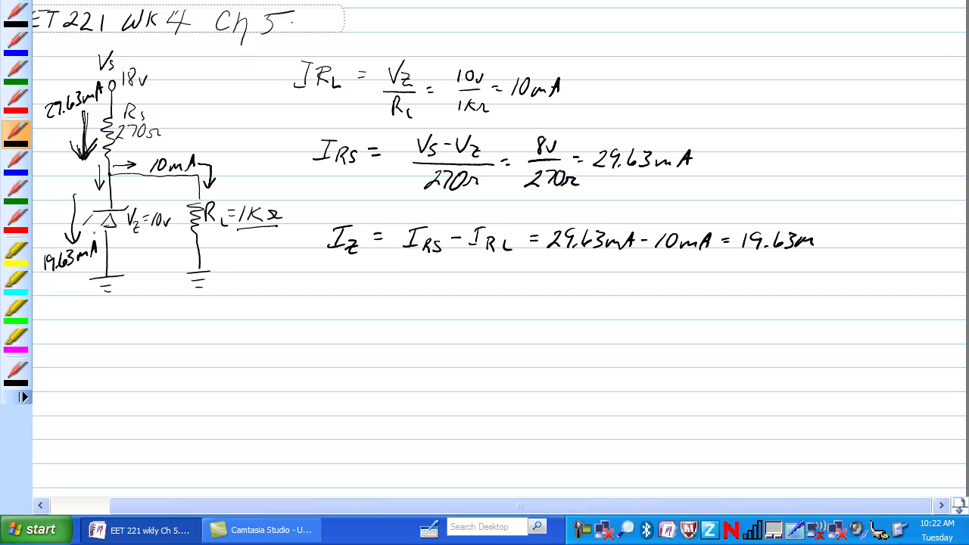